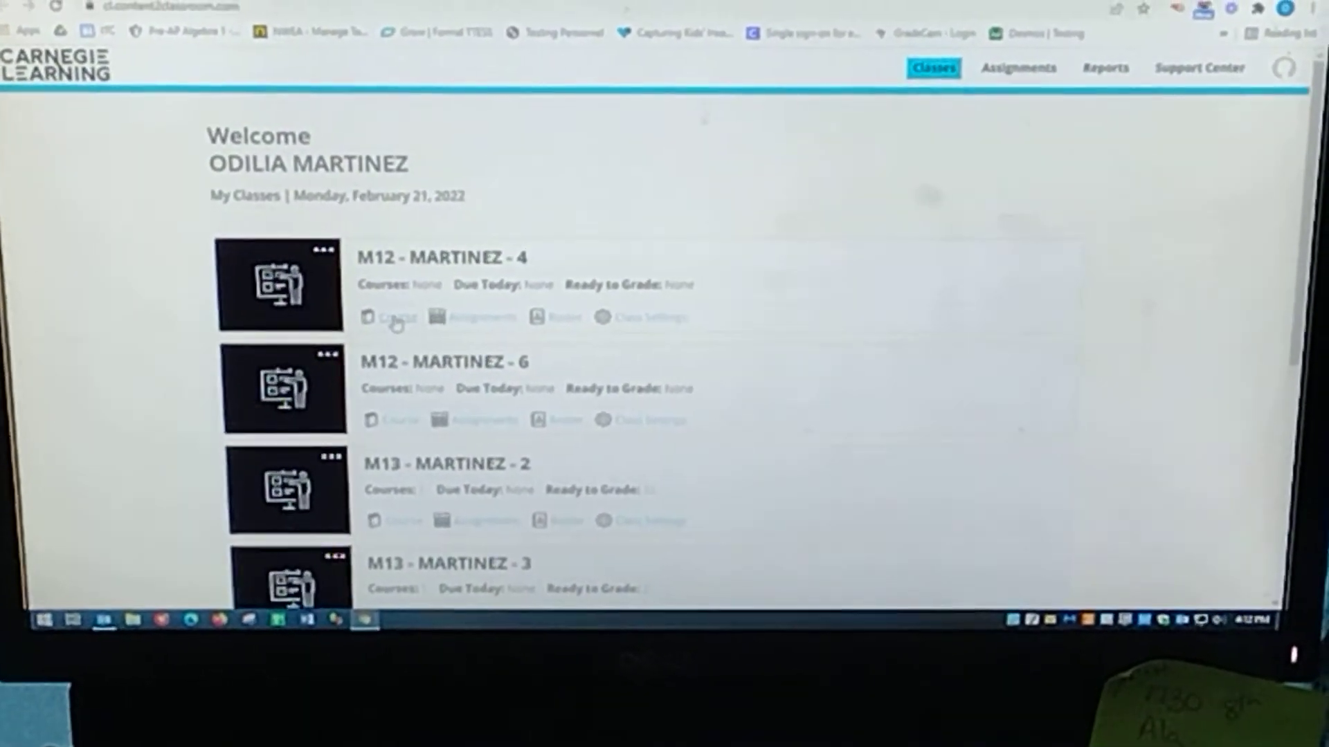
Add the Grade 8 Texas Math Solution: Spring 2022 Pilot course to M12 - MARTINEZ - 4 and save
click(393, 318)
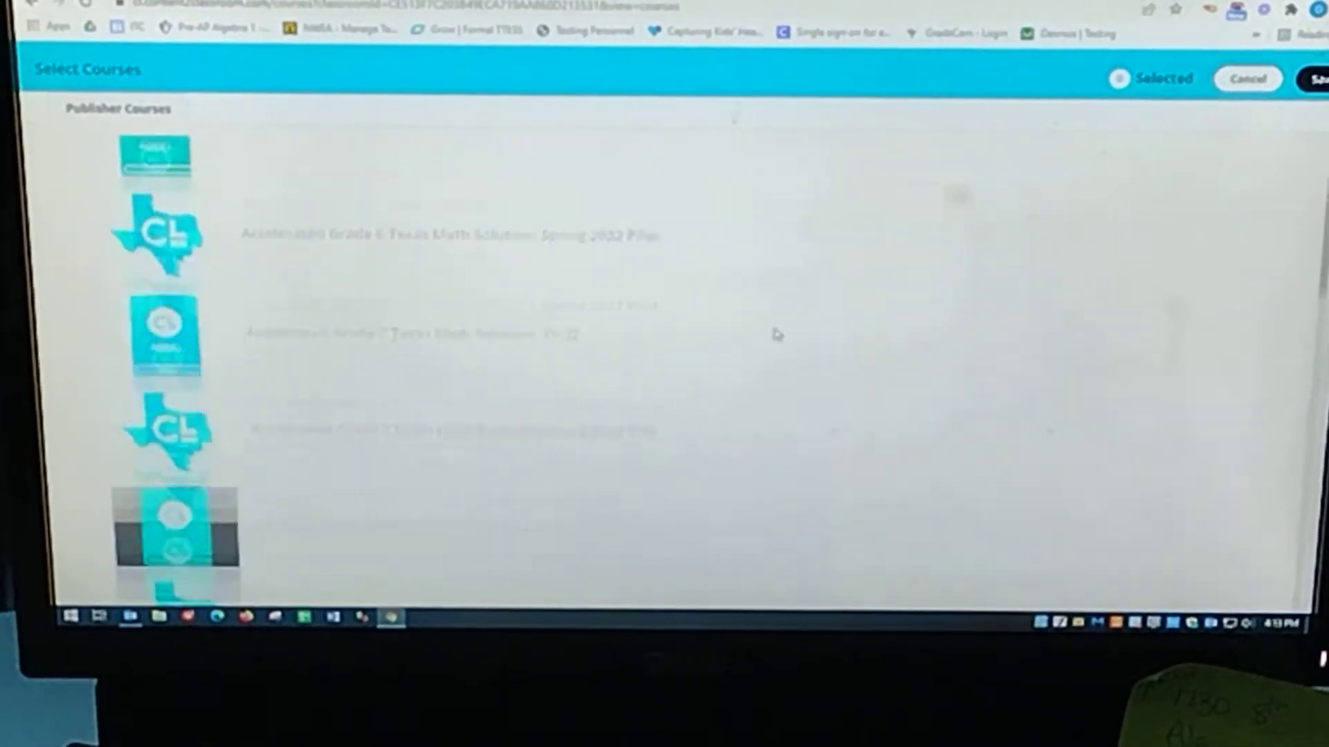
scroll(776, 334, down, 2)
scroll(776, 335, down, 2)
scroll(773, 334, down, 2)
scroll(771, 335, down, 1)
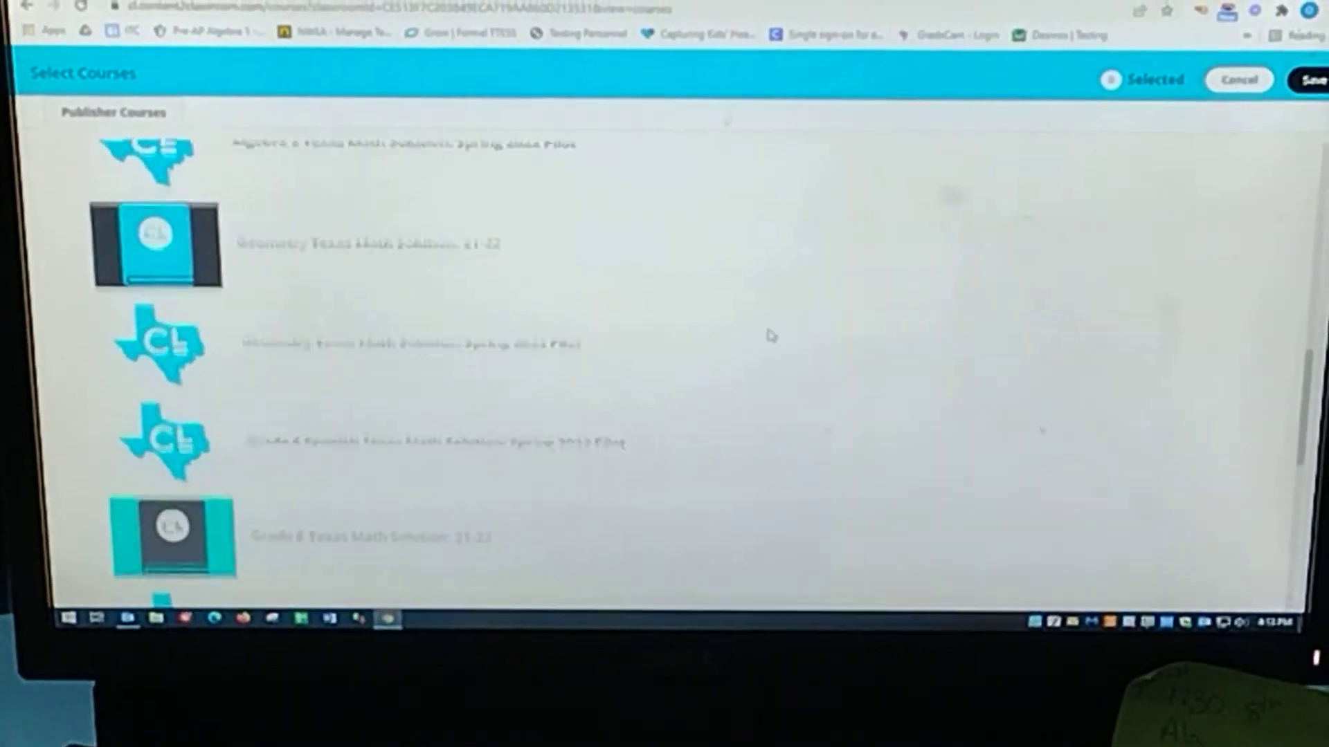
scroll(770, 336, down, 3)
scroll(771, 335, down, 2)
scroll(771, 335, down, 1)
scroll(771, 336, down, 1)
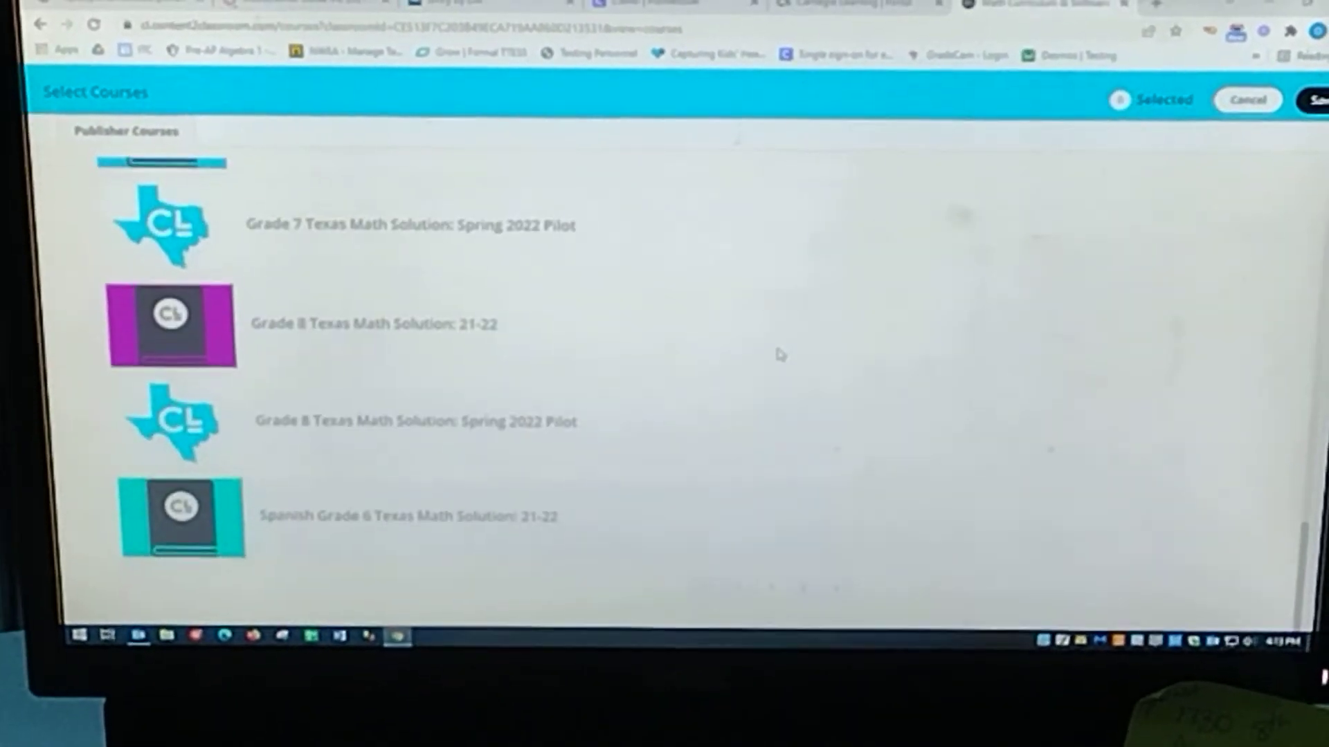
click(445, 446)
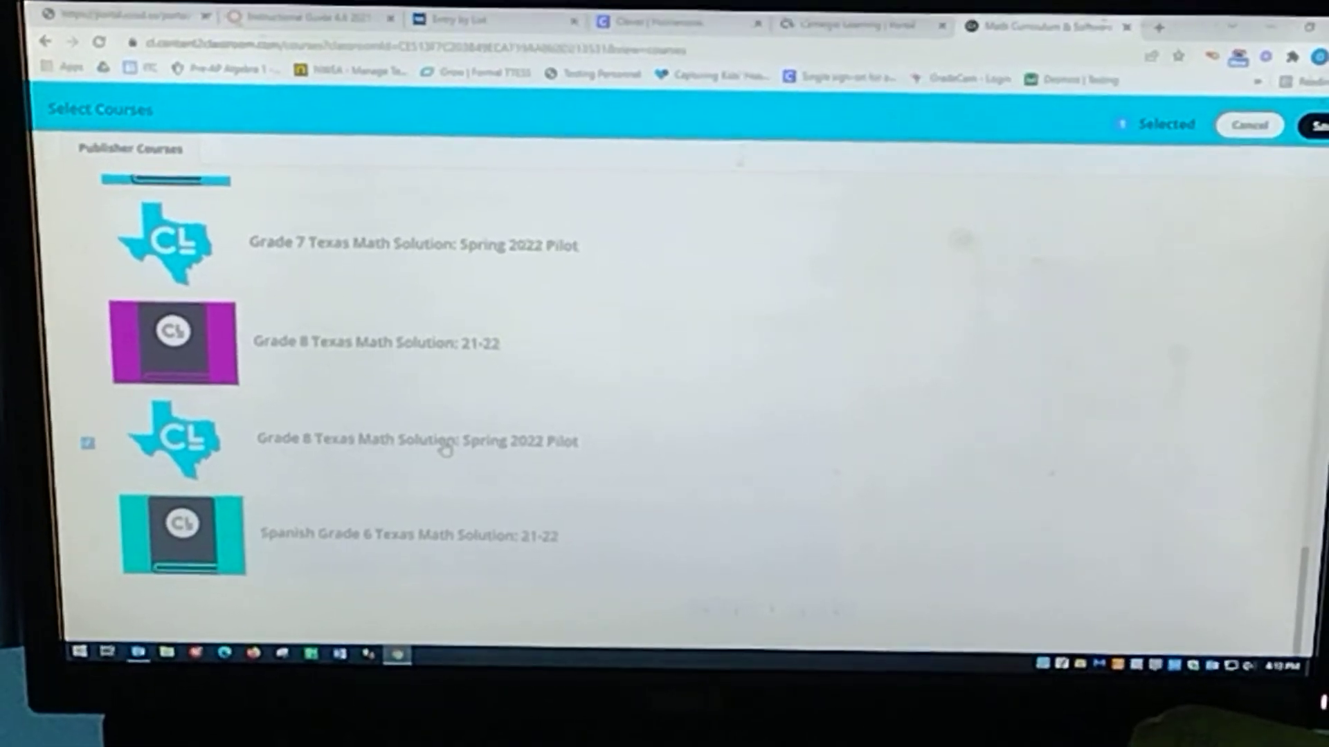
click(1316, 123)
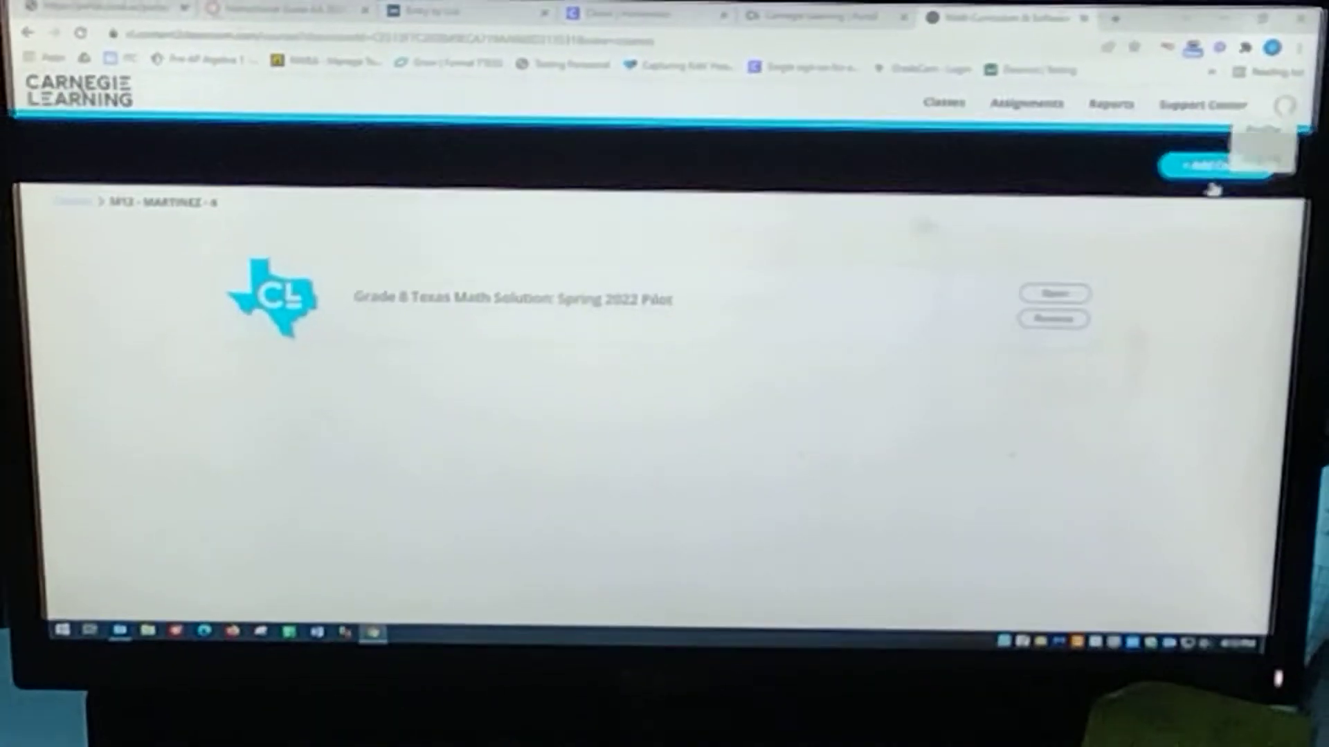
Browse the Grade 8 pilot course's Module 5 Topic 4 cards, then return to Classes
click(1048, 307)
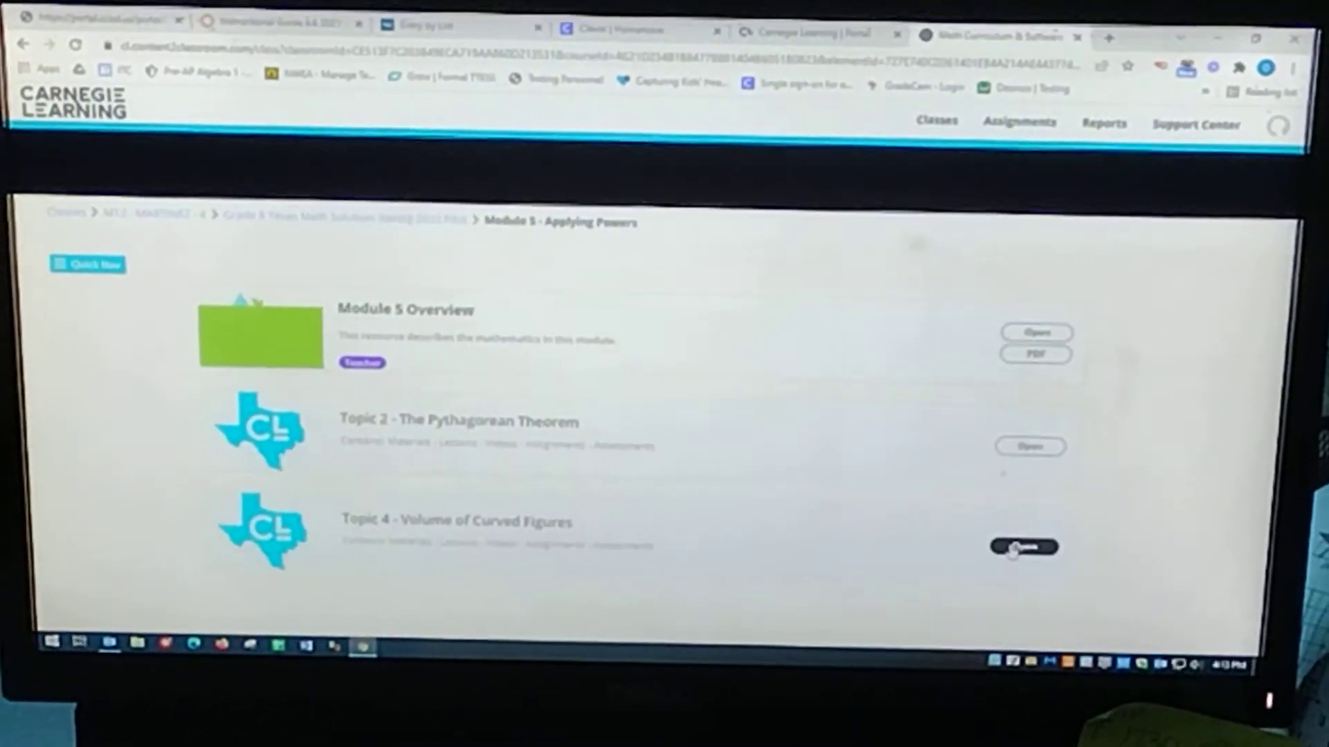
mouse_move(430, 528)
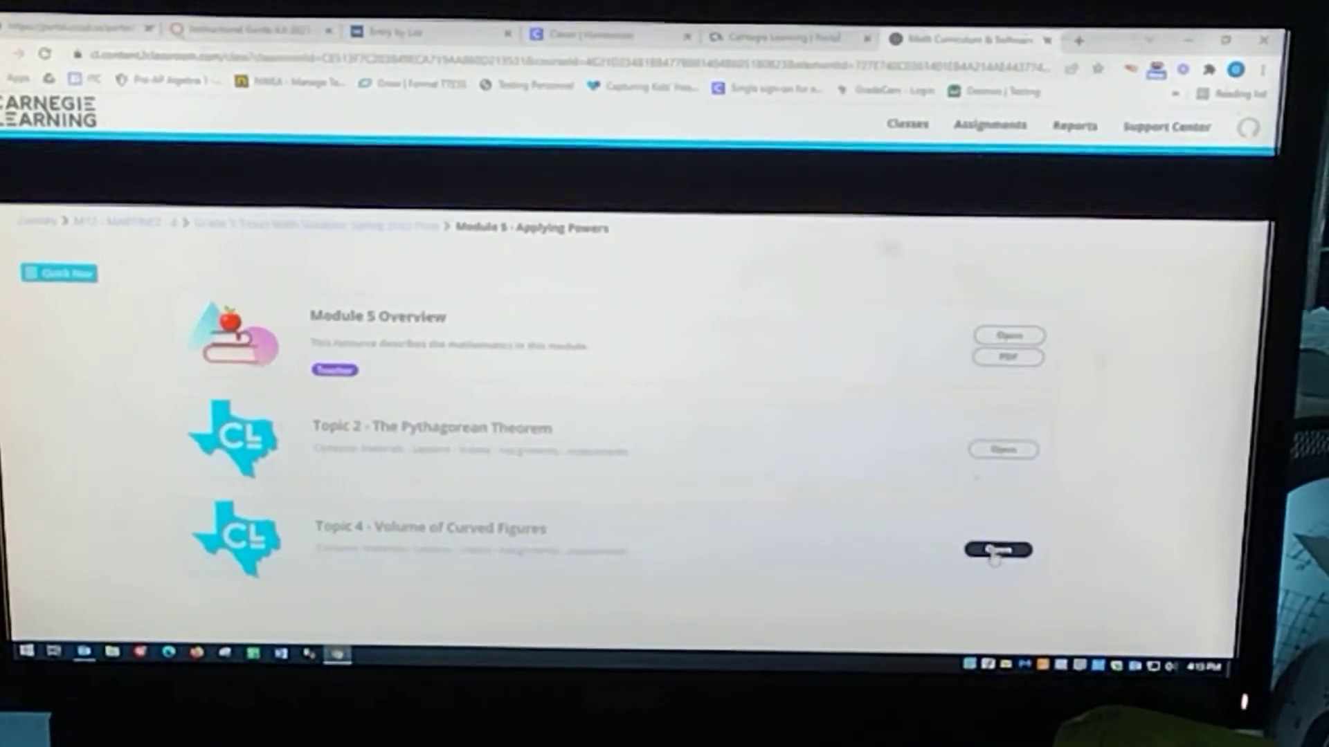
scroll(990, 557, down, 1)
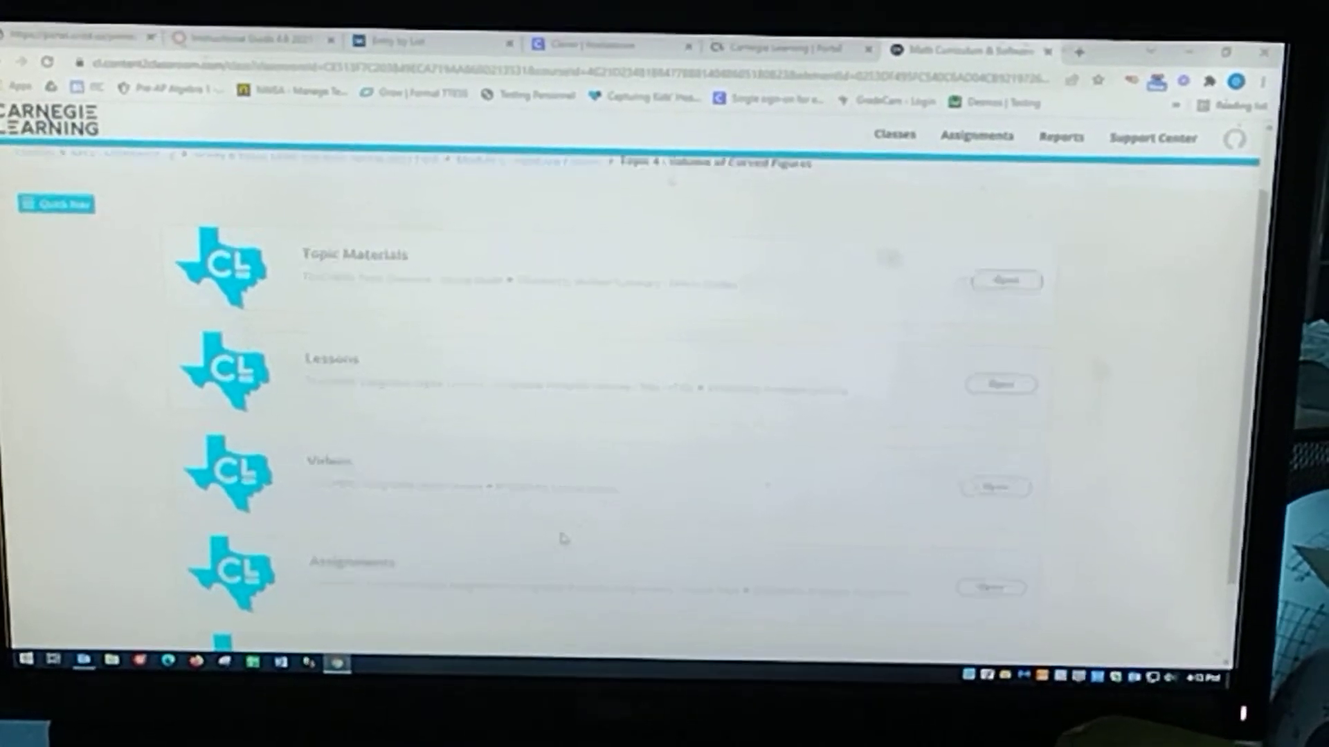
scroll(627, 510, down, 1)
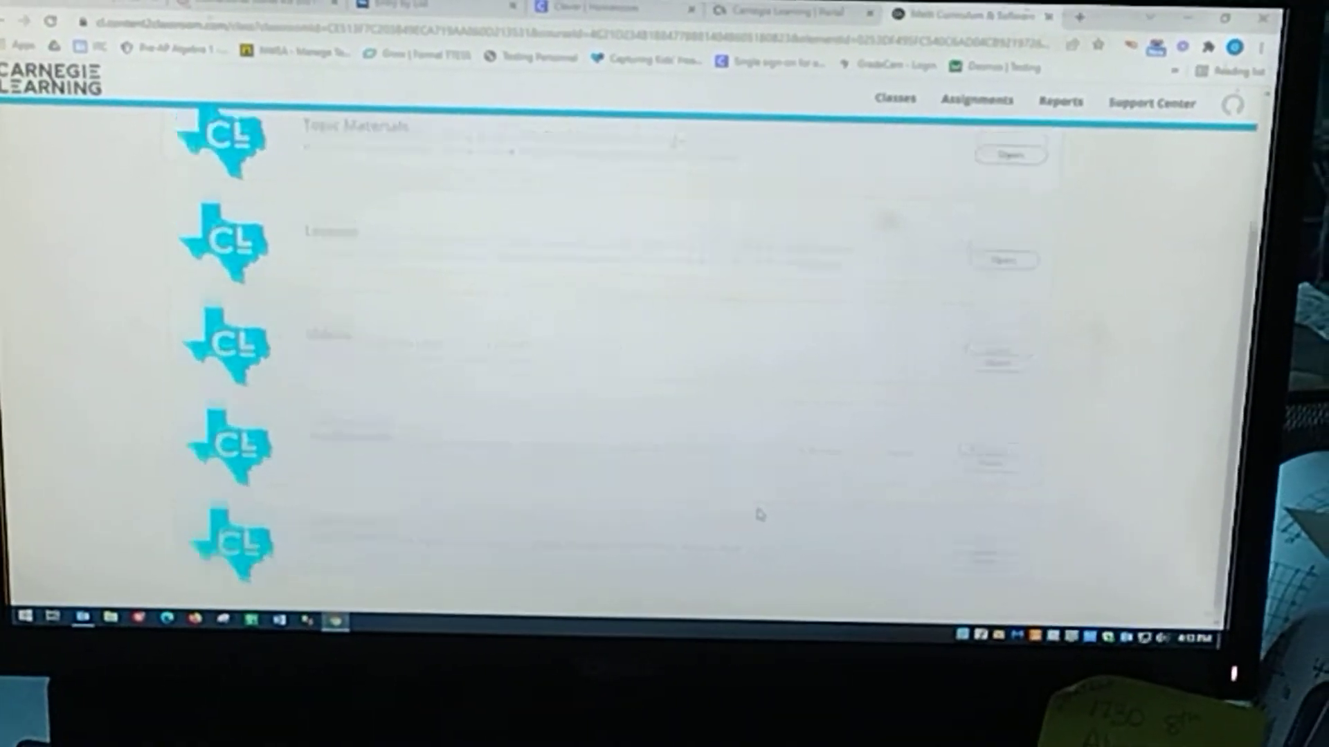
scroll(762, 515, up, 3)
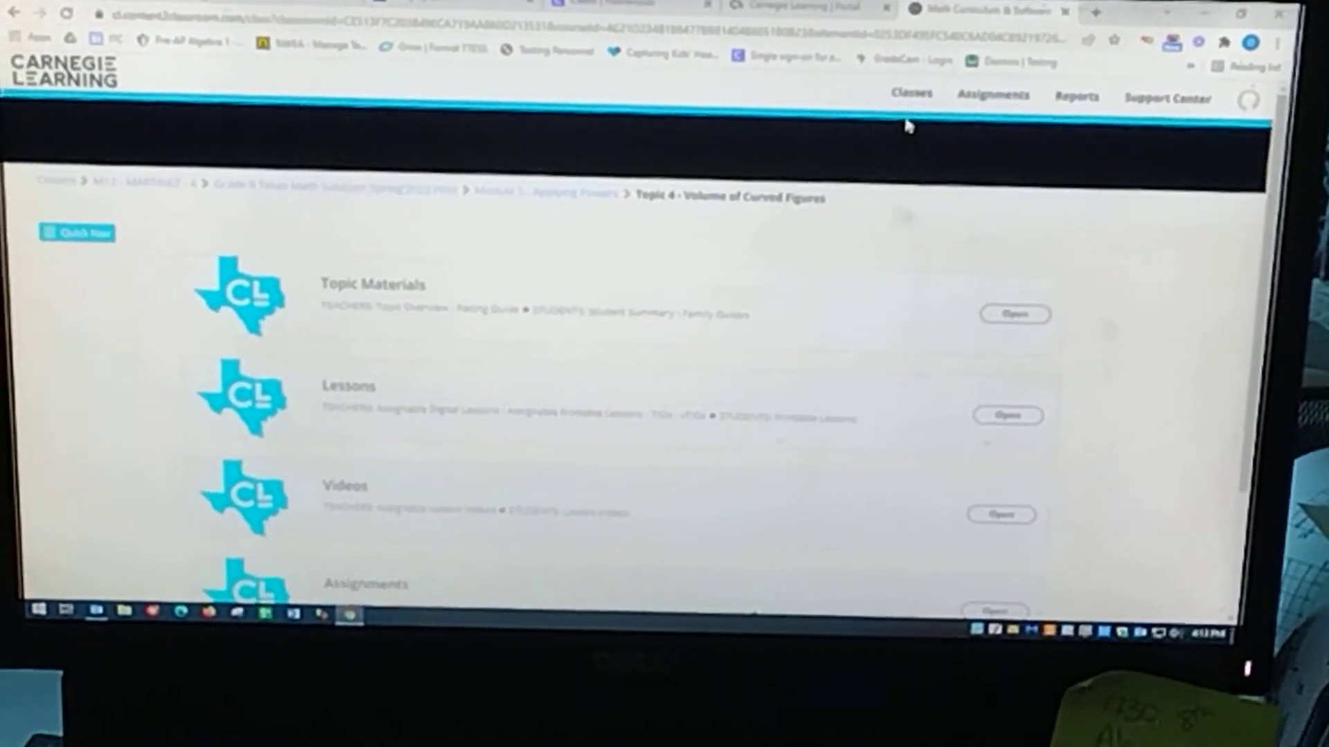
click(894, 101)
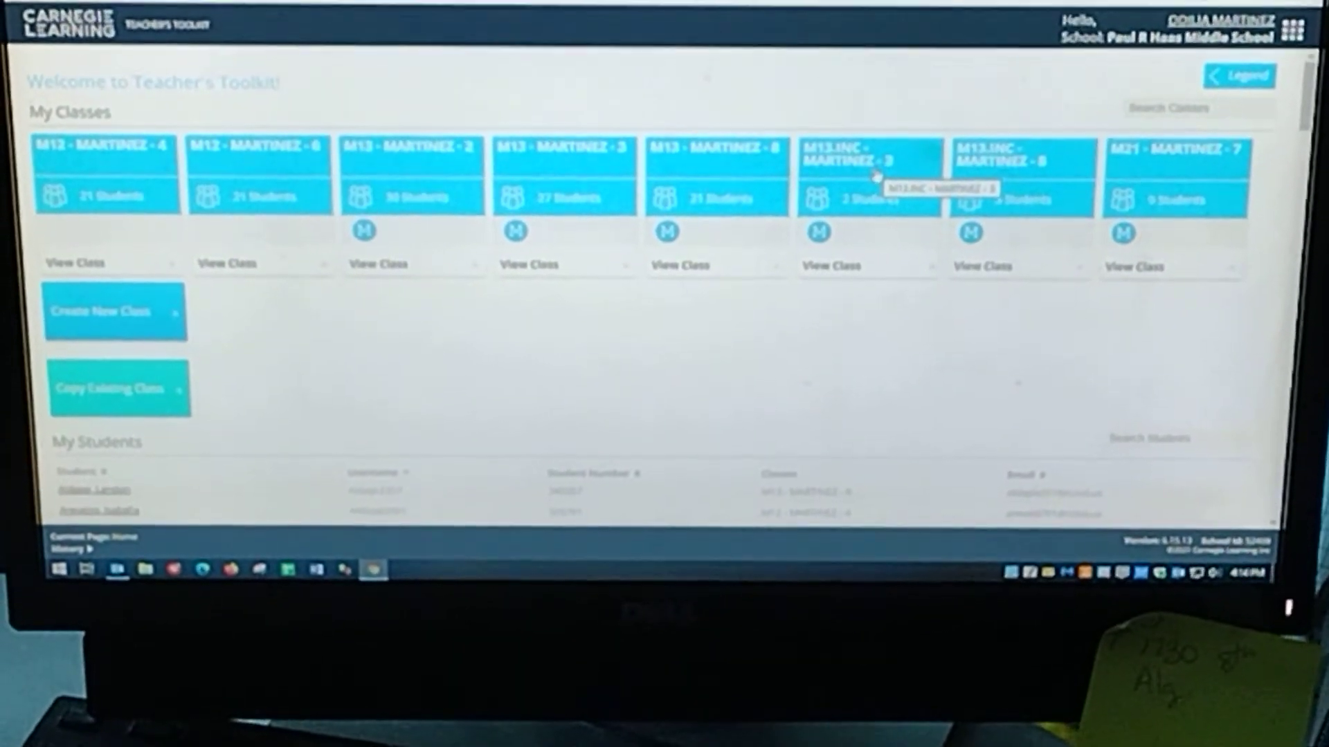
Open the M12 - MARTINEZ - 4 class details from Teacher's Toolkit
click(82, 266)
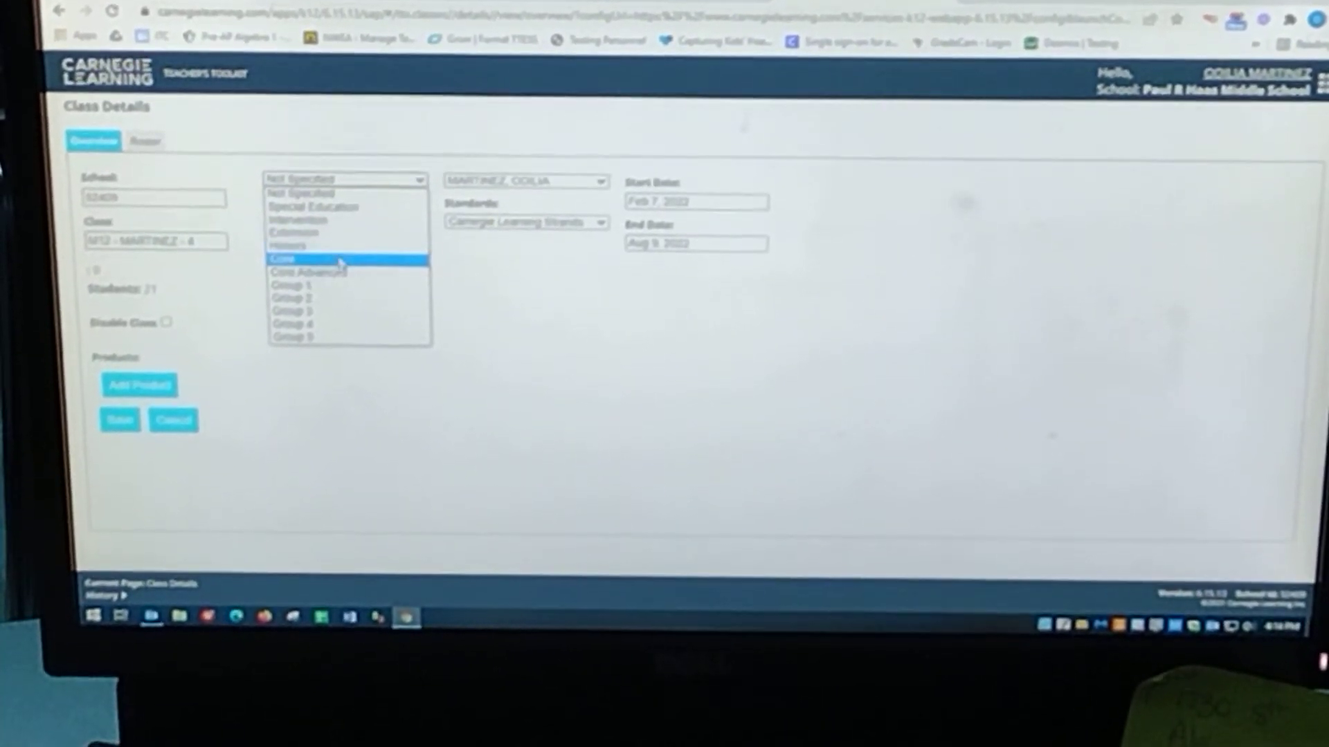
Set the class to Core, 8th Grade Mathematics, save, and dismiss the confirmation
click(308, 266)
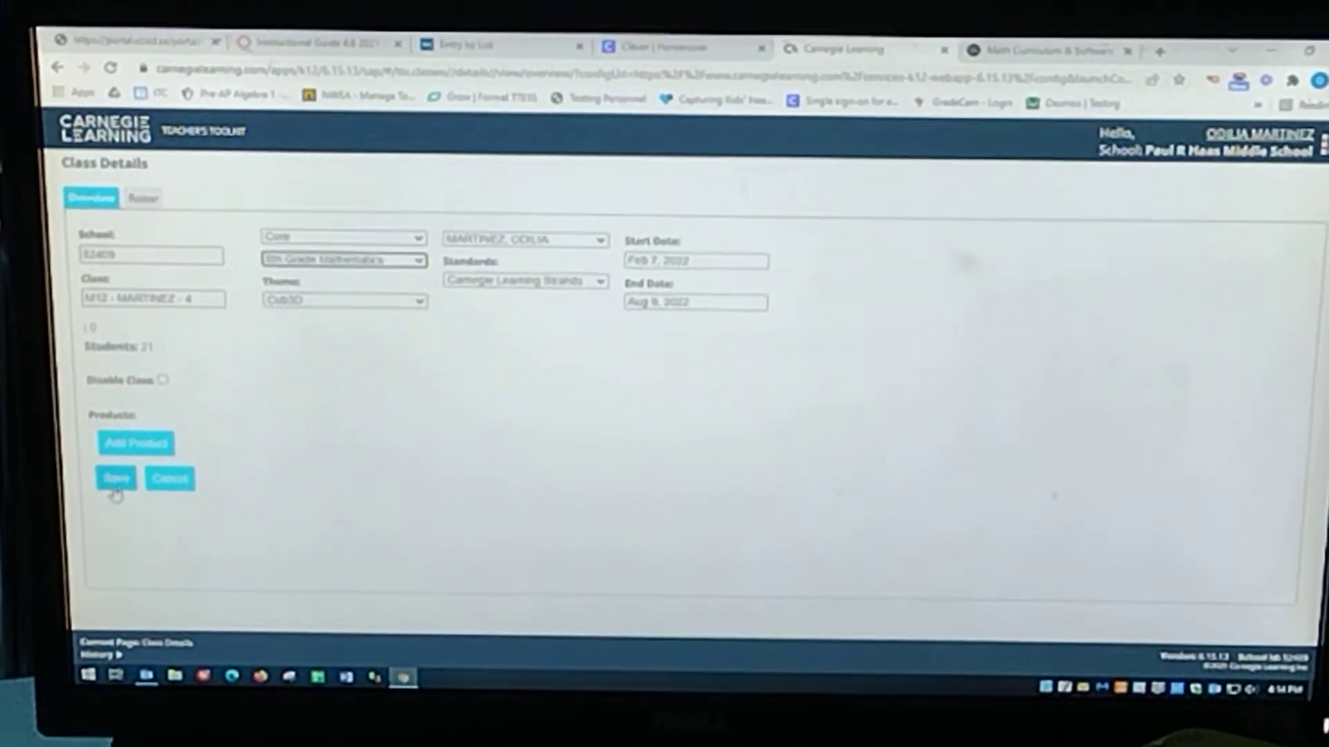
click(117, 457)
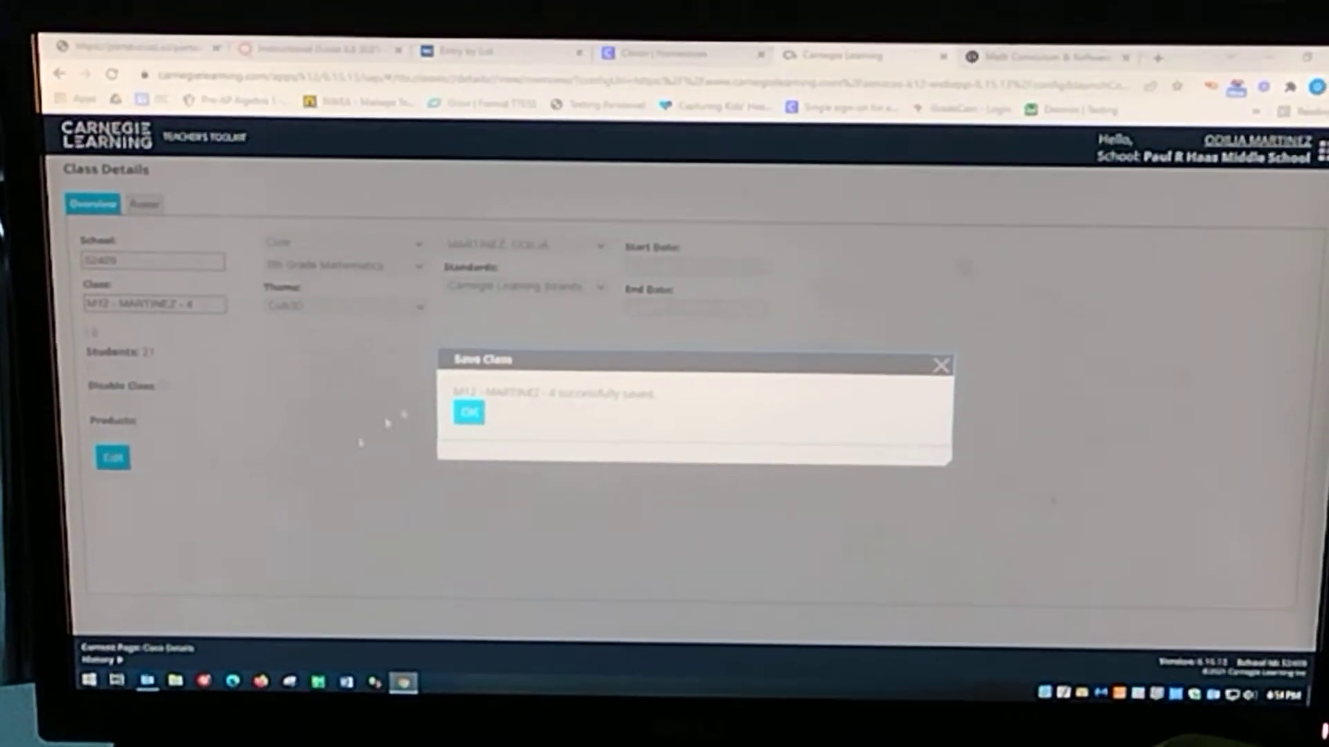
click(474, 403)
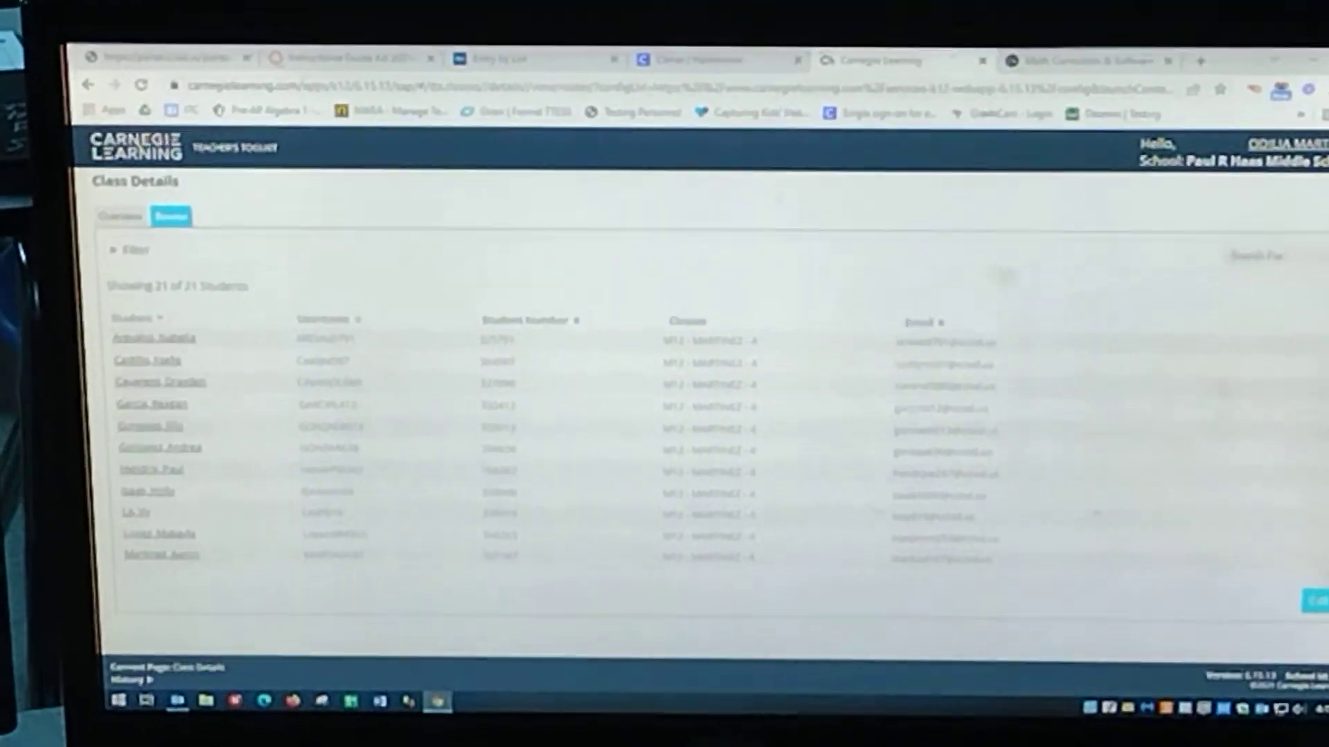
click(1316, 135)
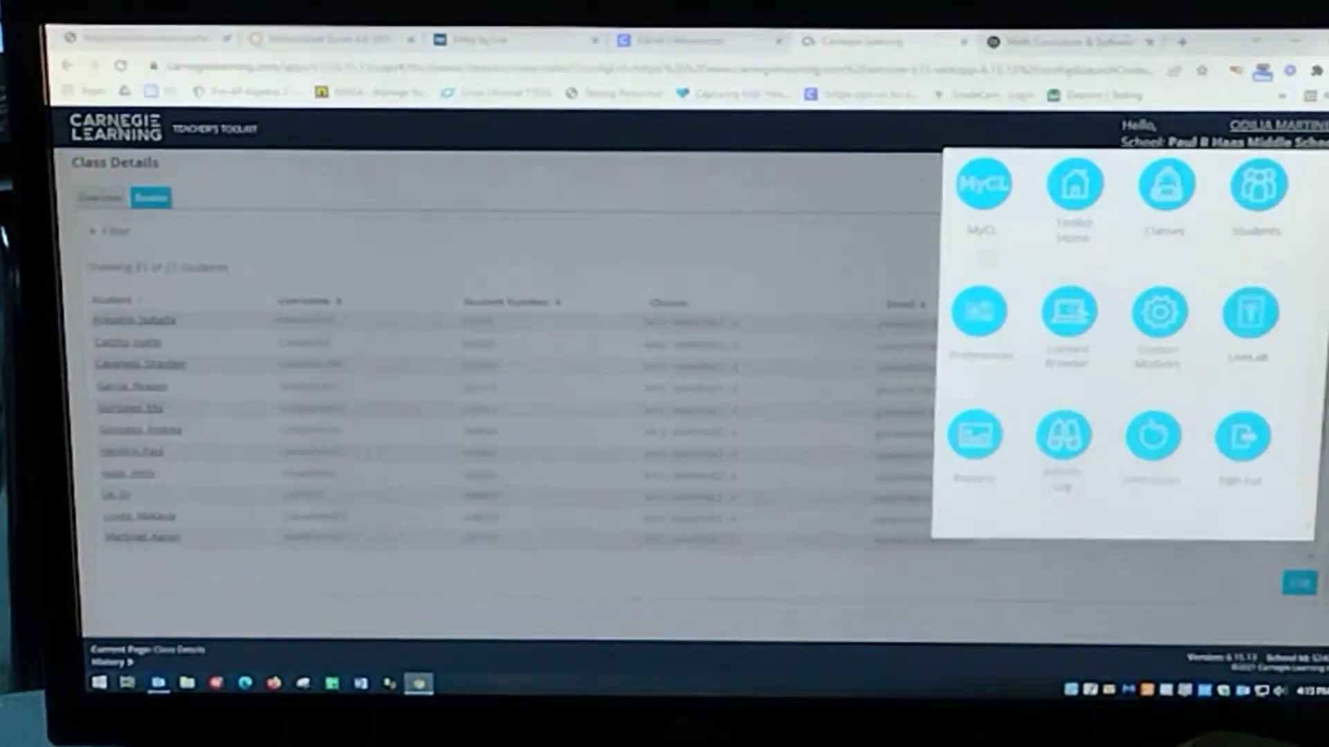
click(1043, 202)
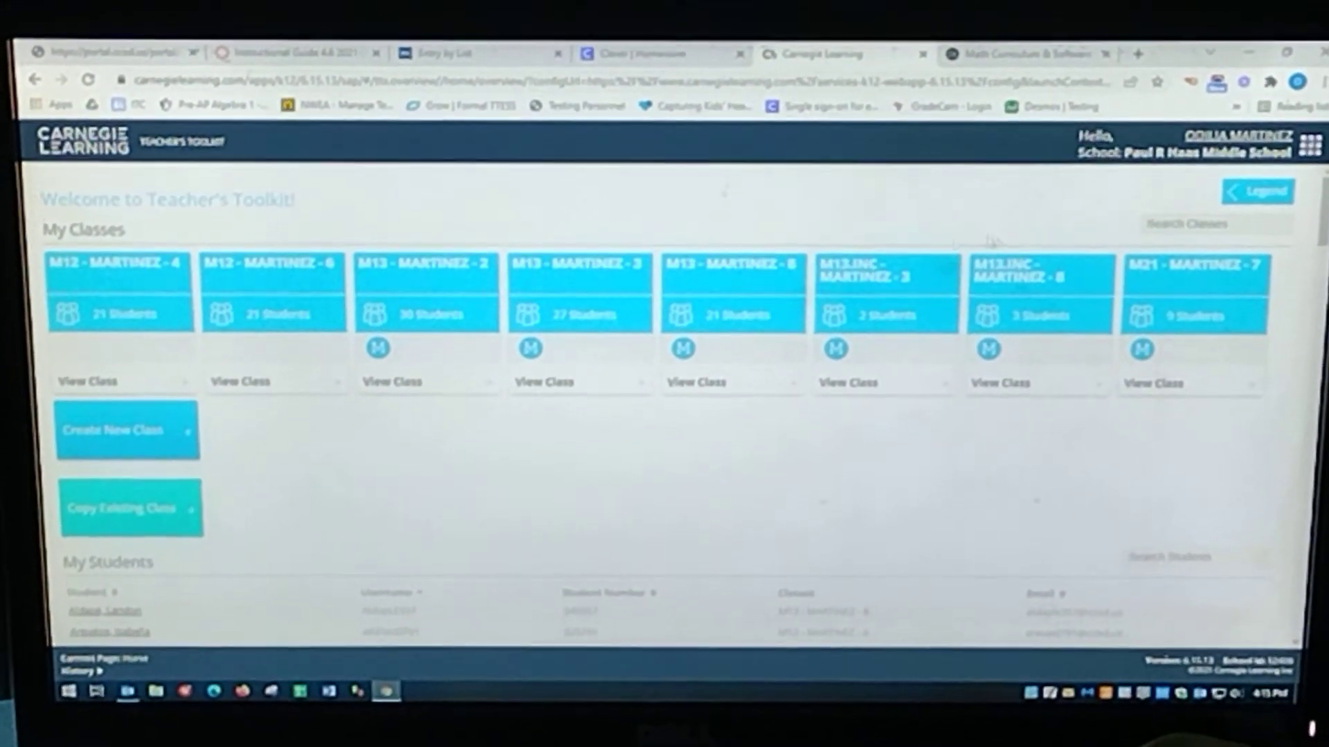
Add MATHia as a product in the M12 - MARTINEZ - 4 class details
click(83, 382)
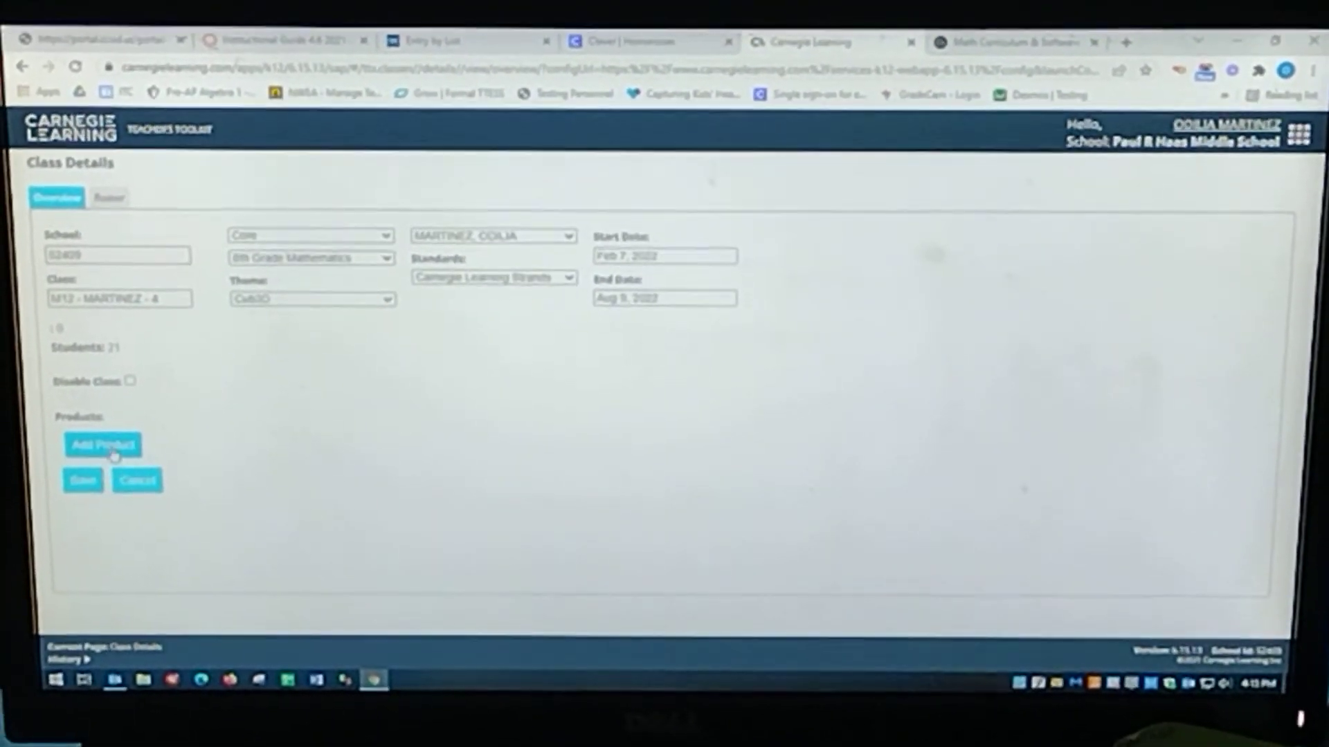
click(117, 450)
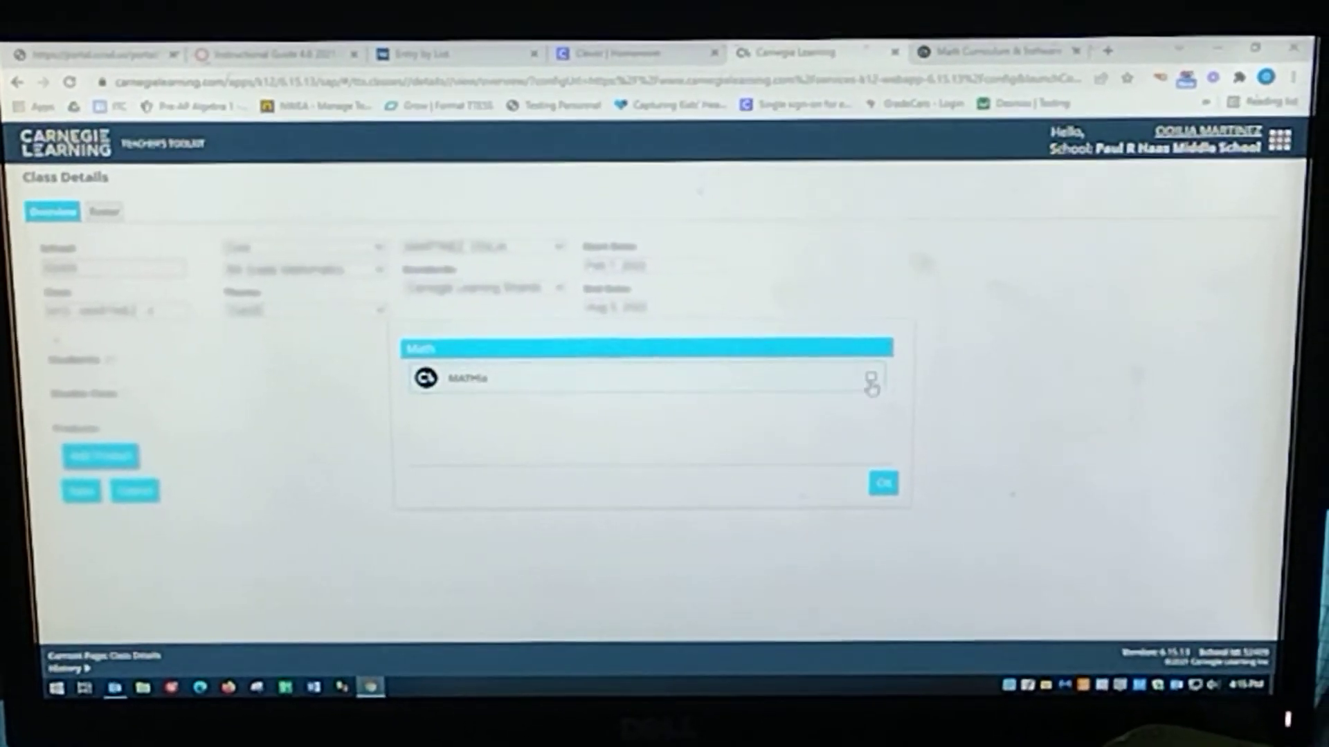
click(871, 381)
click(898, 488)
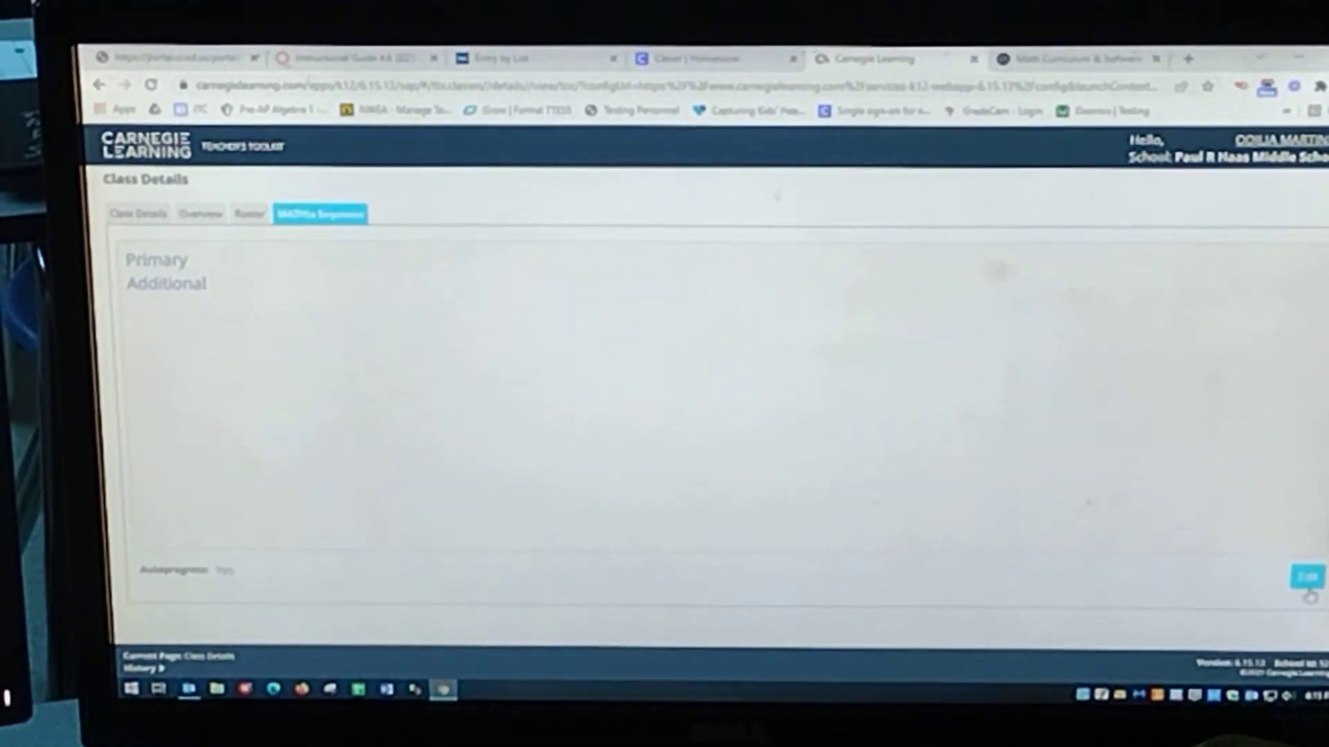
Add Pre-Launch Protocol and Applying Powers to the MATHia sequence and save it
click(1304, 576)
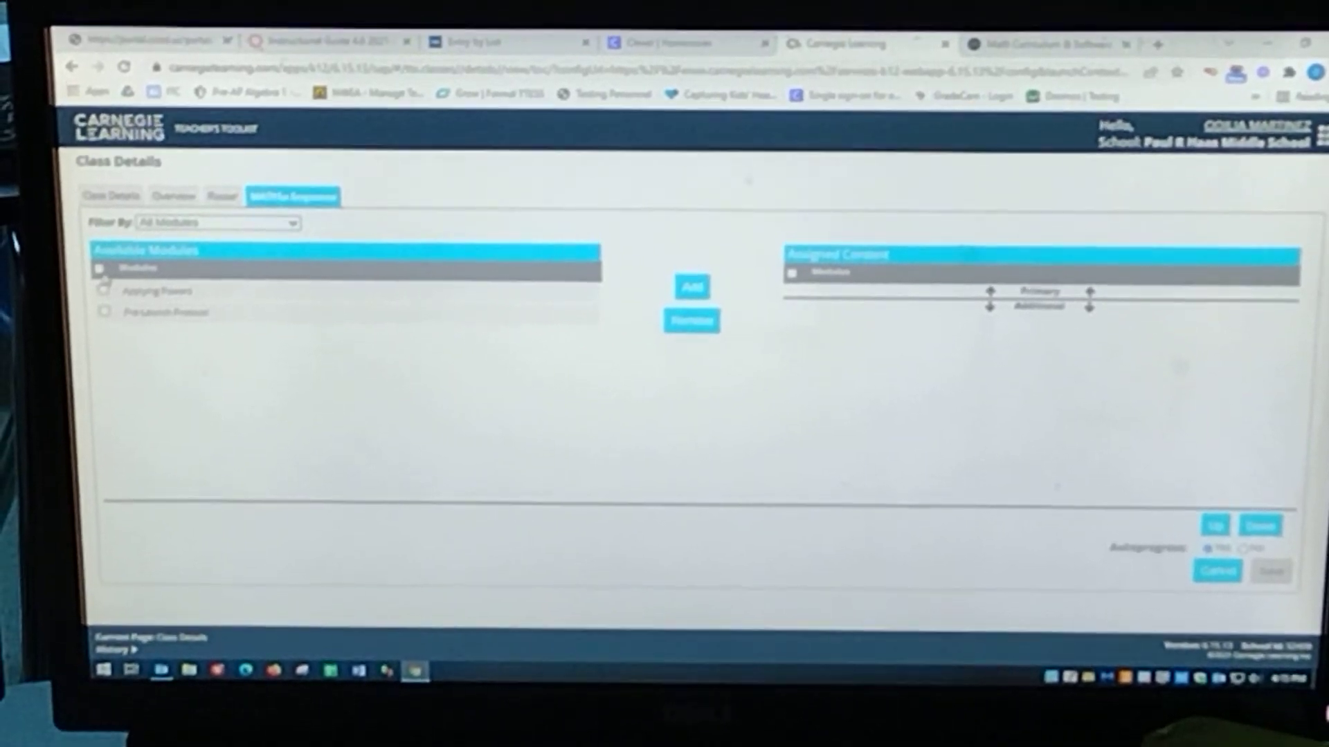
click(91, 259)
click(693, 283)
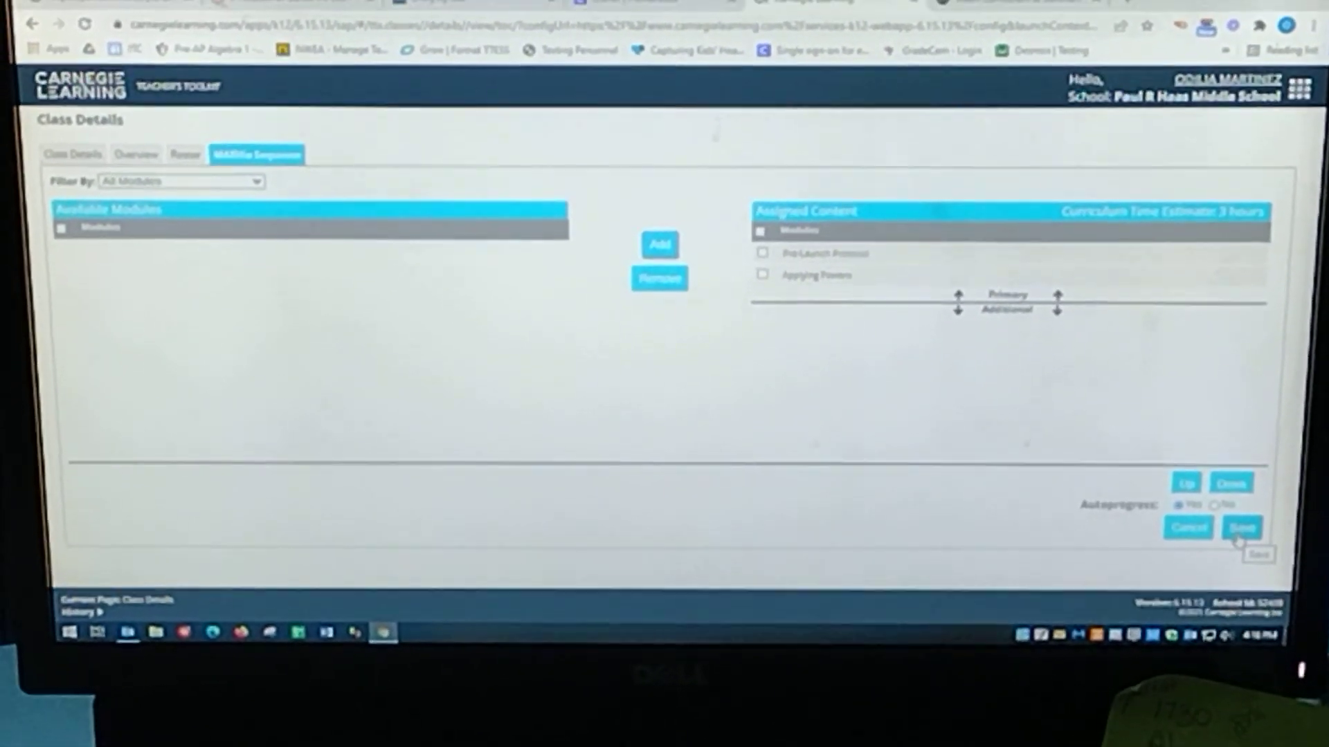
click(1236, 514)
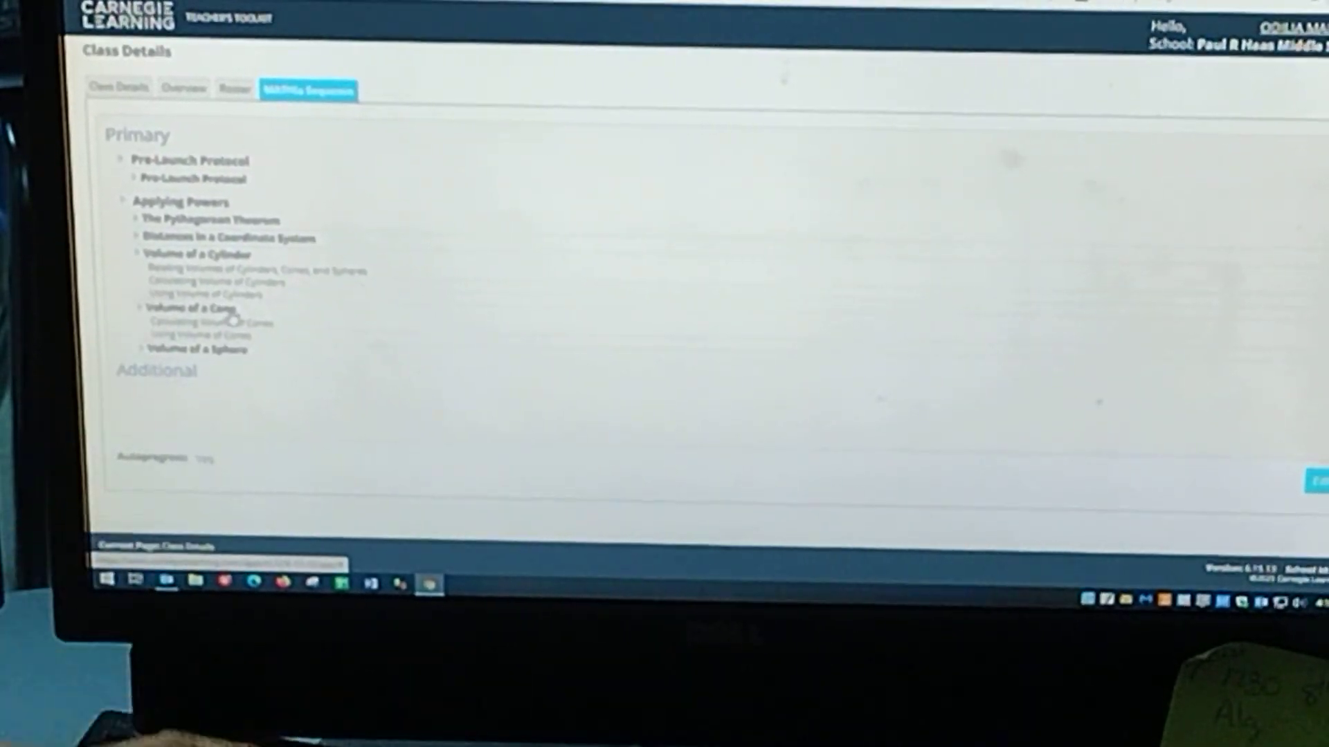
Expand Volume of a Sphere under Applying Powers to show its workspaces
click(237, 344)
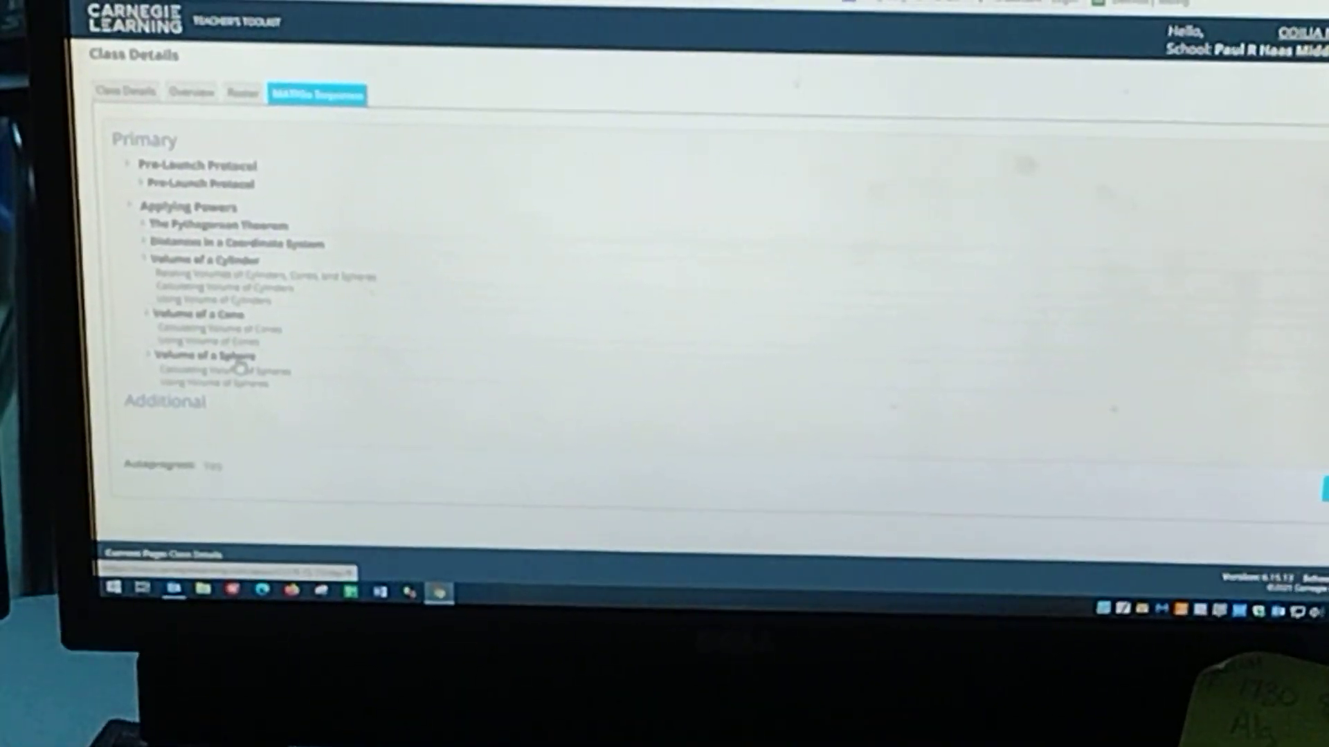